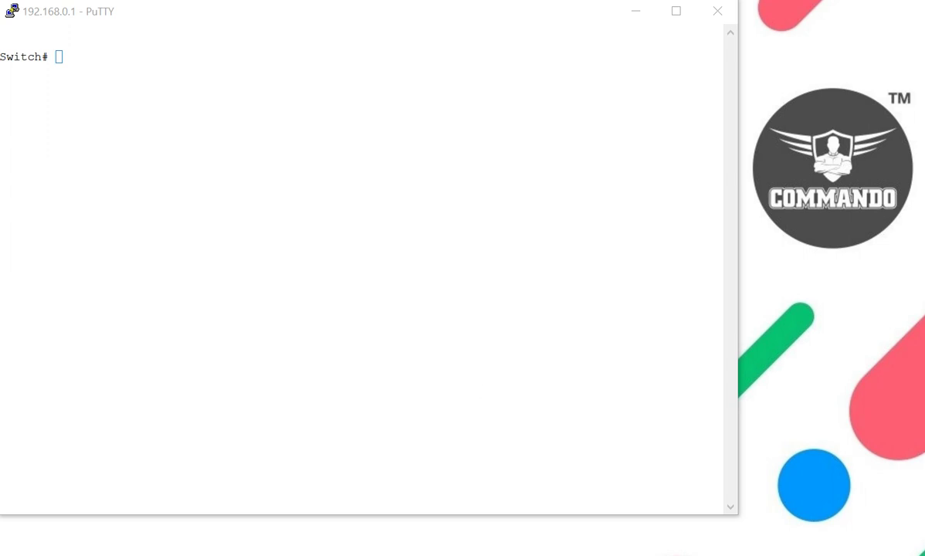
Enter global configuration mode on the switch console with configure terminal.
{"action": "left_click", "coordinate": [127, 52]}
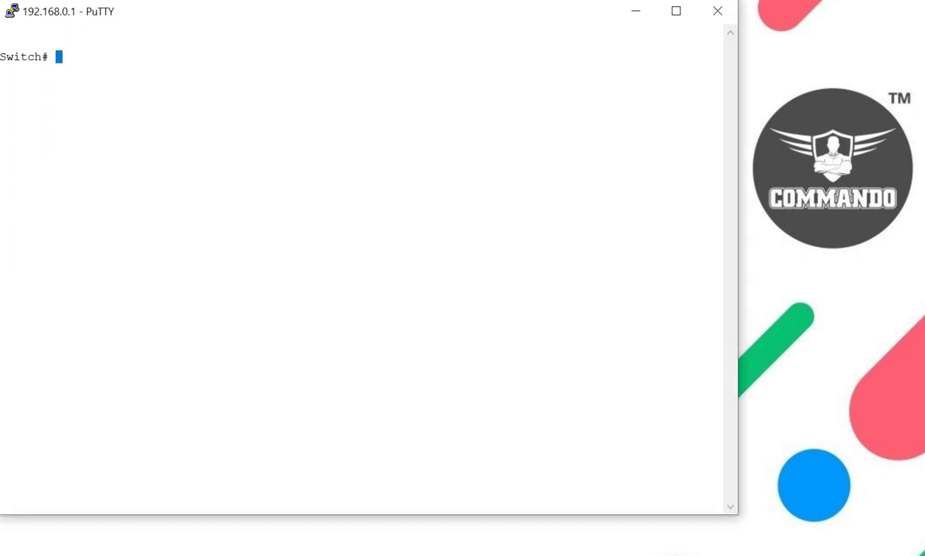
{"action": "type", "text": "confi"}
{"action": "key", "text": "Tab"}
{"action": "key", "text": "BackSpace"}
{"action": "key", "text": "BackSpace"}
{"action": "key", "text": "BackSpace"}
{"action": "key", "text": "BackSpace"}
{"action": "key", "text": "BackSpace"}
{"action": "key", "text": "BackSpace"}
{"action": "key", "text": "BackSpace"}
{"action": "type", "text": "co"}
{"action": "key", "text": "Tab"}
{"action": "type", "text": "terminal"}
{"action": "key", "text": "Return"}
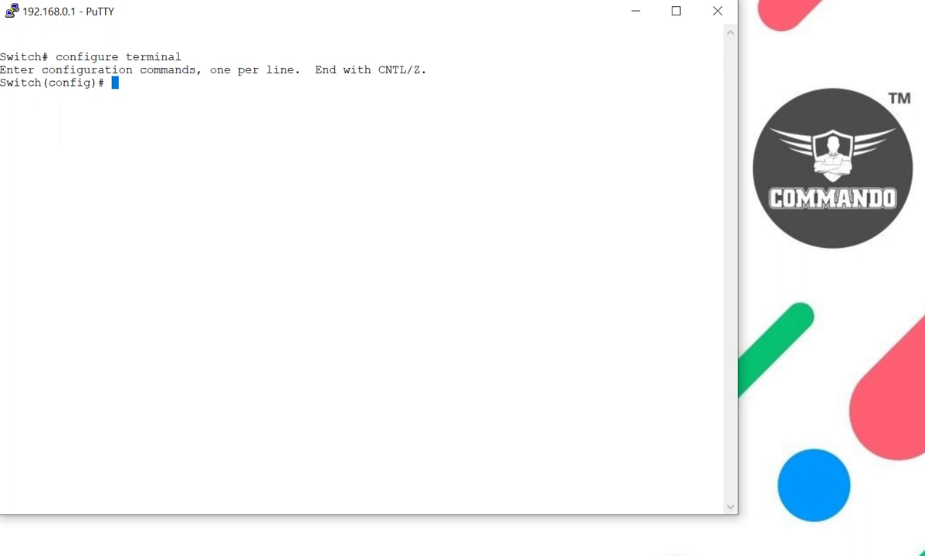
Set monitor session 1's destination to interface eth-0-1.
{"action": "type", "text": "monitor se"}
{"action": "key", "text": "Tab"}
{"action": "type", "text": "1 de"}
{"action": "key", "text": "Tab"}
{"action": "type", "text": "i"}
{"action": "key", "text": "Tab"}
{"action": "type", "text": "eth-0-"}
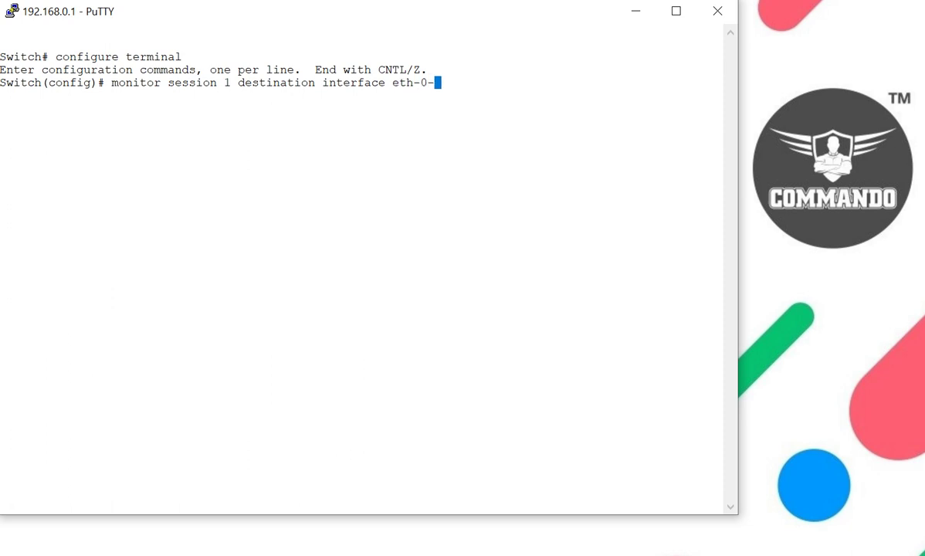
{"action": "type", "text": "1"}
{"action": "key", "text": "Return"}
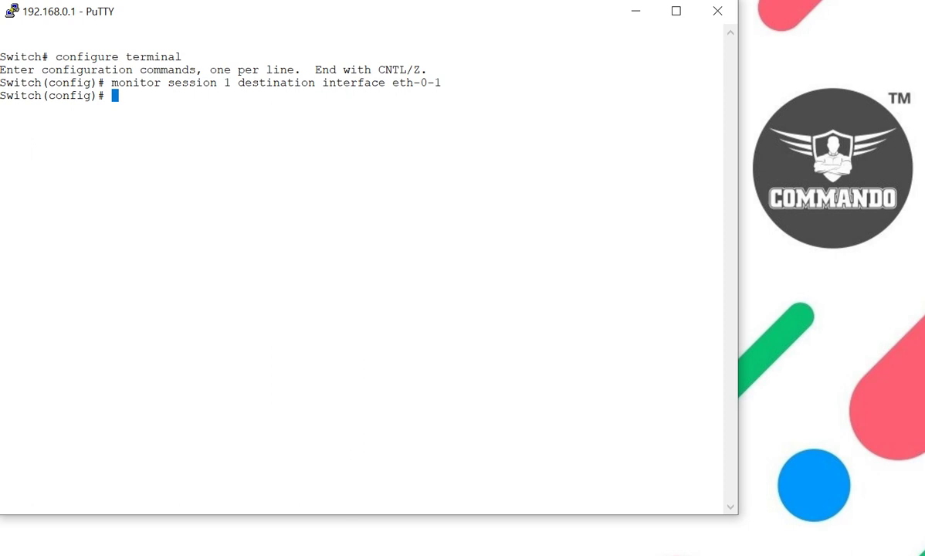
Make VLAN 1 traffic in both directions the source of monitor session 1.
{"action": "type", "text": "monitor"}
{"action": "type", "text": " session "}
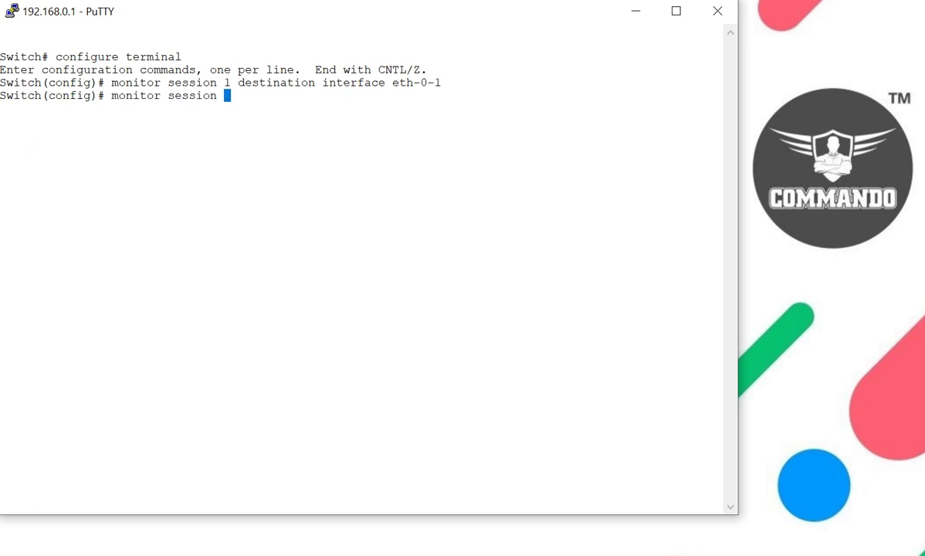
{"action": "type", "text": "1 sp"}
{"action": "key", "text": "BackSpace"}
{"action": "key", "text": "BackSpace"}
{"action": "key", "text": "BackSpace"}
{"action": "key", "text": "BackSpace"}
{"action": "type", "text": "?"}
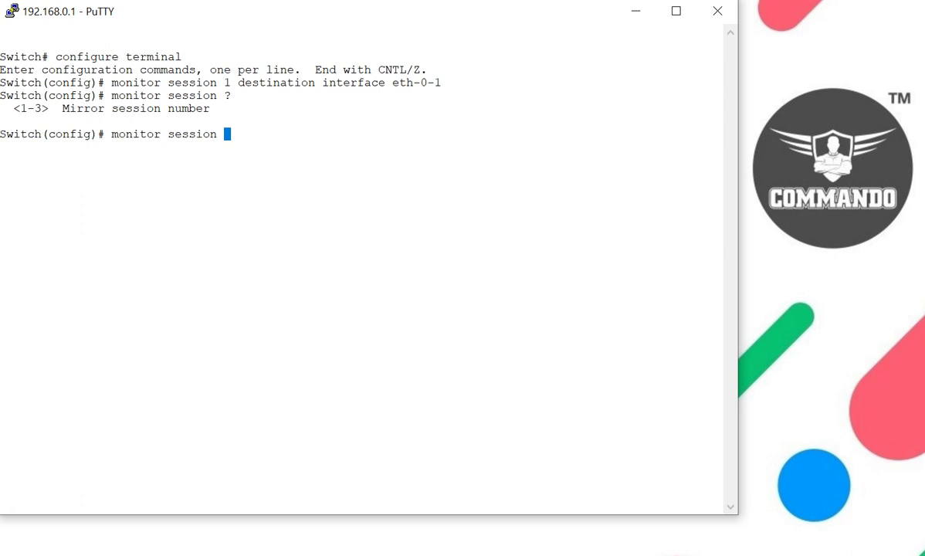
{"action": "type", "text": "1 "}
{"action": "type", "text": "source vlan 1 b"}
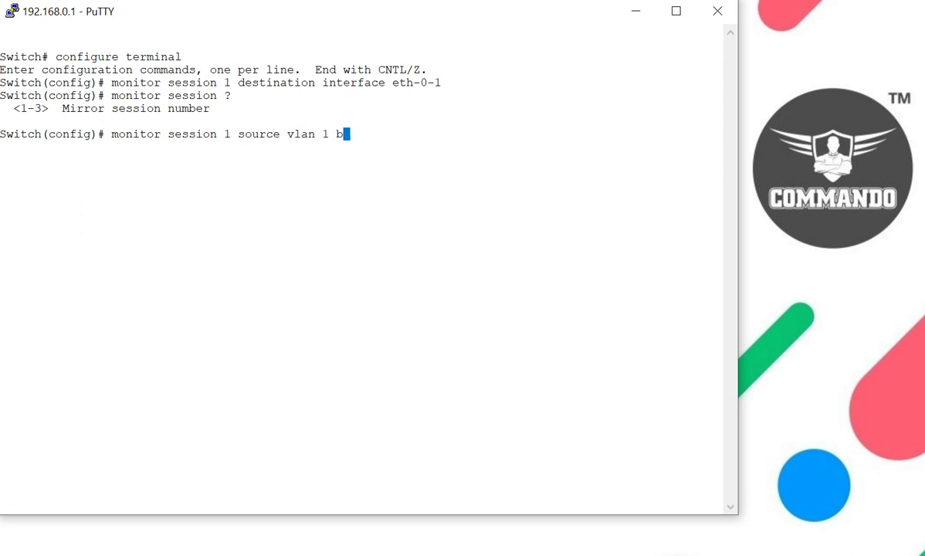
{"action": "type", "text": "?"}
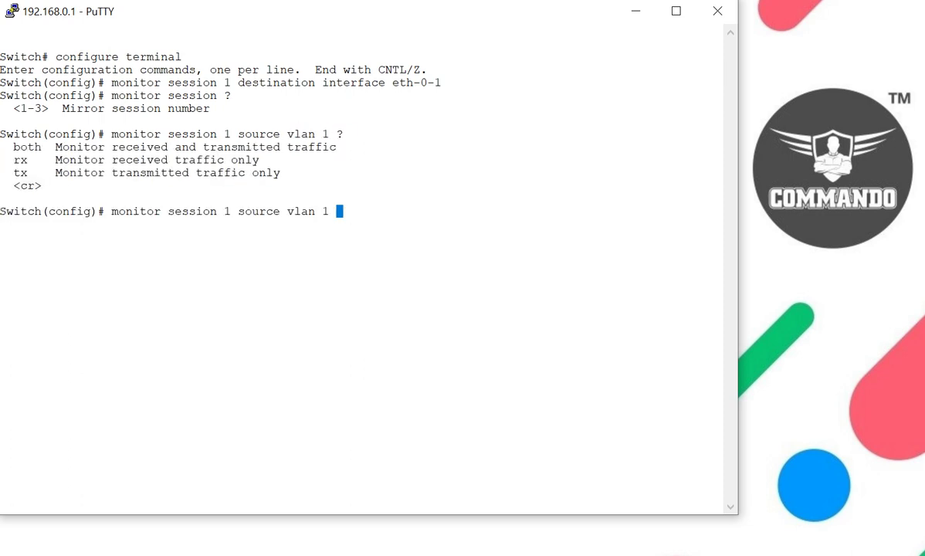
{"action": "type", "text": "both"}
{"action": "key", "text": "Return"}
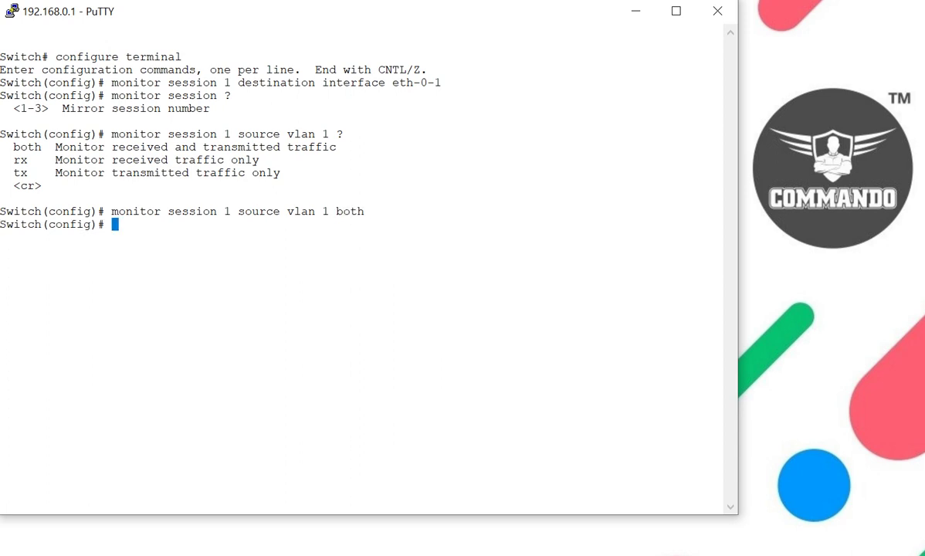
Leave configuration mode and display monitor session 1's settings.
{"action": "key", "text": "ctrl+z"}
{"action": "type", "text": "show monitor session 1"}
{"action": "key", "text": "Return"}
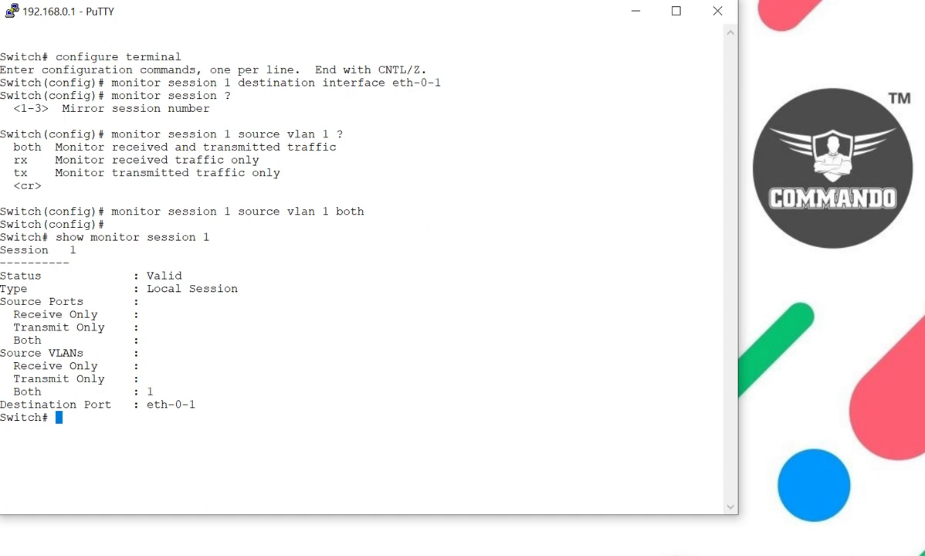
Create VLAN 10 in the VLAN database from configuration mode.
{"action": "type", "text": "configure terminal"}
{"action": "key", "text": "Return"}
{"action": "type", "text": "int"}
{"action": "key", "text": "BackSpace"}
{"action": "key", "text": "BackSpace"}
{"action": "key", "text": "BackSpace"}
{"action": "key", "text": "BackSpace"}
{"action": "type", "text": "vlan "}
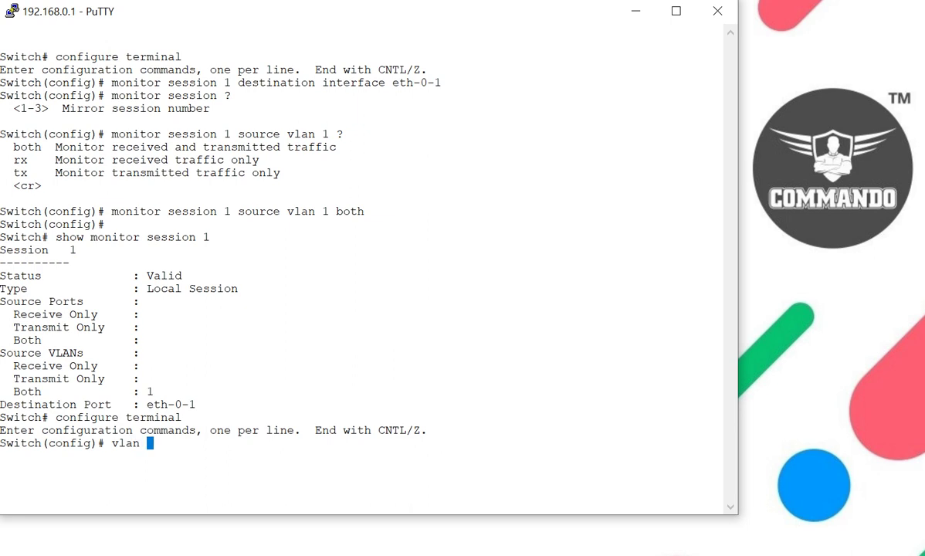
{"action": "type", "text": "database"}
{"action": "key", "text": "Return"}
{"action": "type", "text": "vlan 10"}
{"action": "key", "text": "Return"}
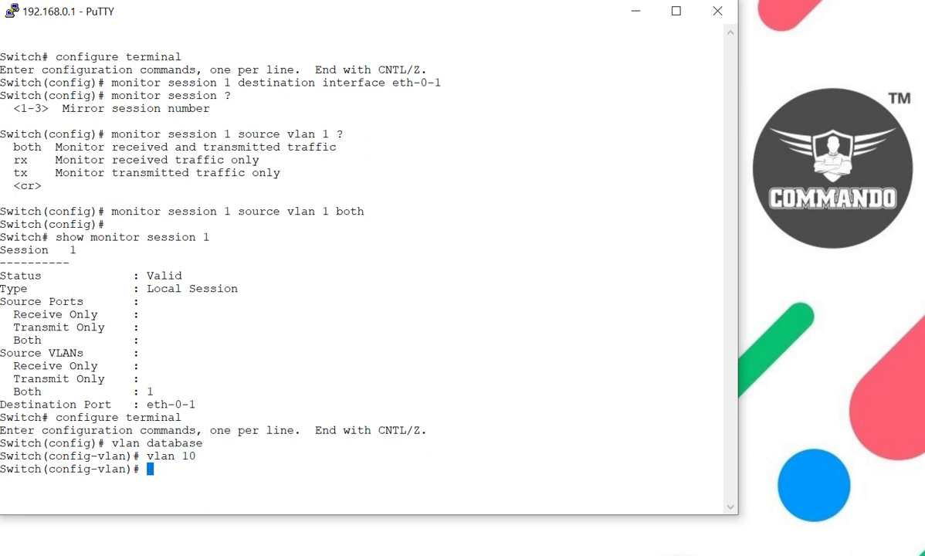
{"action": "type", "text": "exit"}
{"action": "key", "text": "Return"}
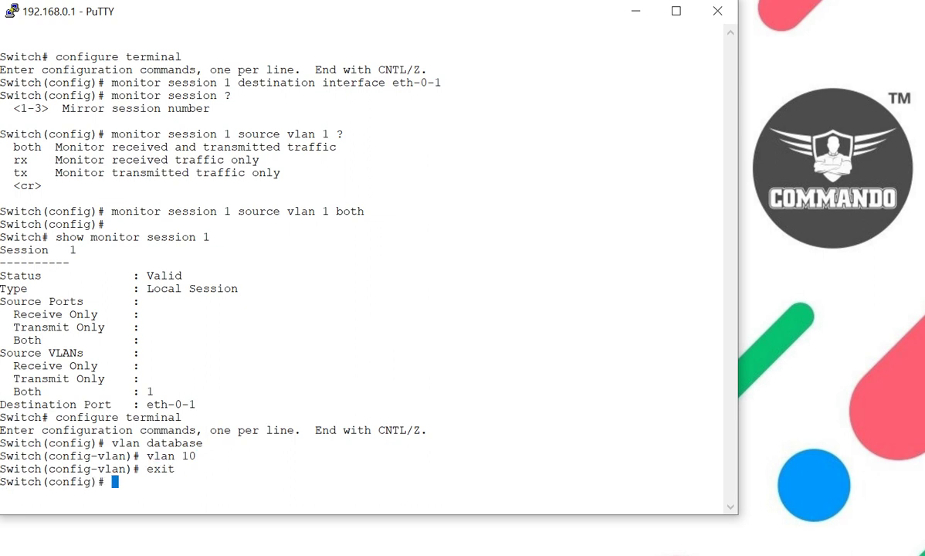
Give the VLAN 10 interface address 10.100.0.1/24 and bring it up.
{"action": "type", "text": "int vlan 10"}
{"action": "key", "text": "Return"}
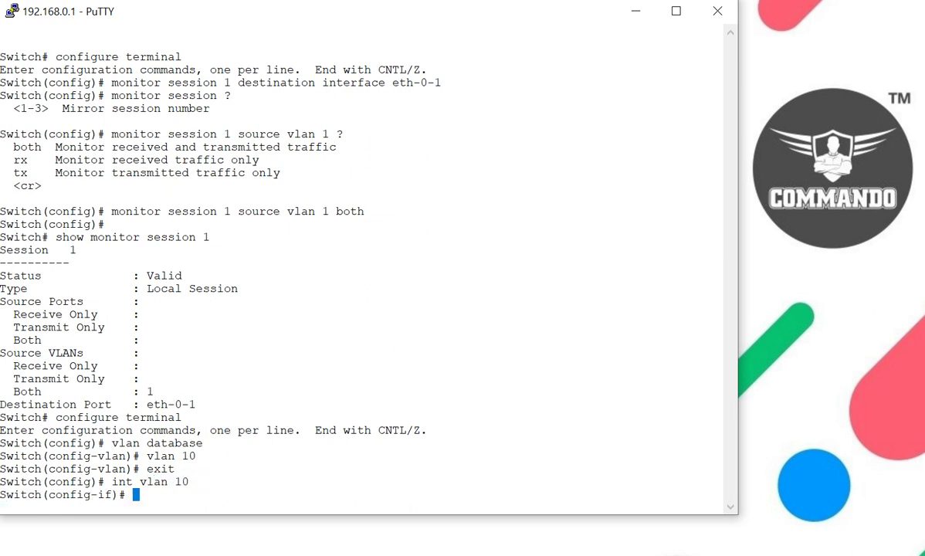
{"action": "type", "text": "ip address 10.100.0.1/24"}
{"action": "key", "text": "Return"}
{"action": "type", "text": "no shut"}
{"action": "key", "text": "Return"}
{"action": "type", "text": "exit"}
{"action": "key", "text": "Return"}
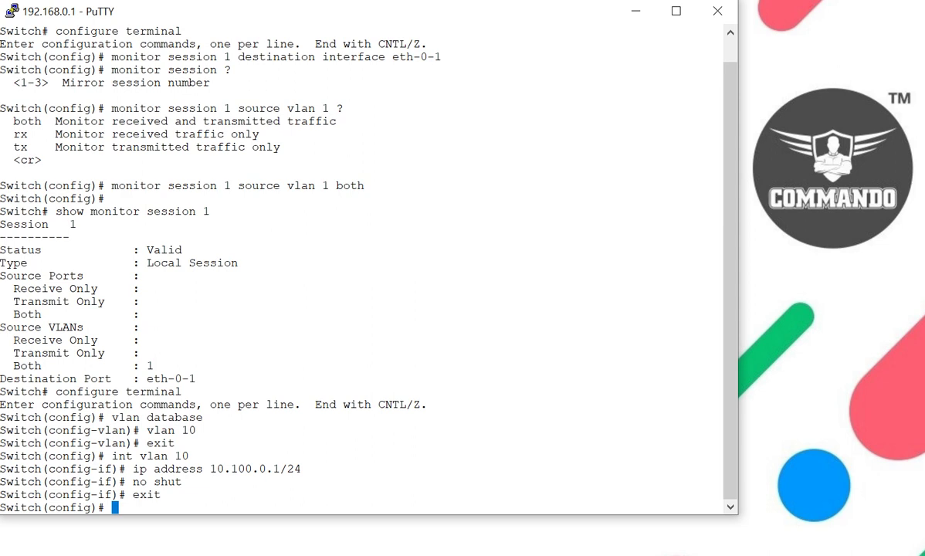
Make received (rx) VLAN 10 traffic the source of monitor session 2.
{"action": "type", "text": "m"}
{"action": "type", "text": "onitor"}
{"action": "type", "text": " session "}
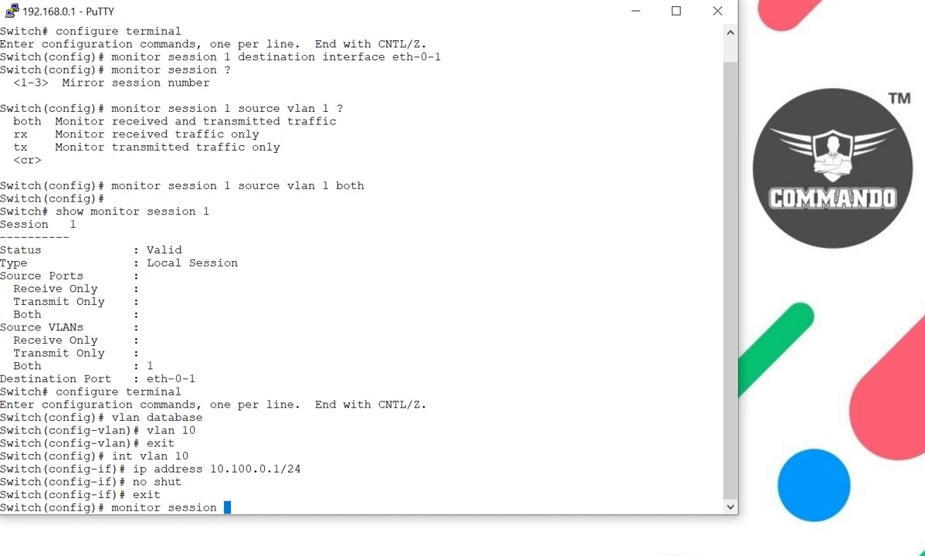
{"action": "type", "text": "1"}
{"action": "key", "text": "BackSpace"}
{"action": "type", "text": "2 "}
{"action": "type", "text": "source "}
{"action": "type", "text": "vlan 10 "}
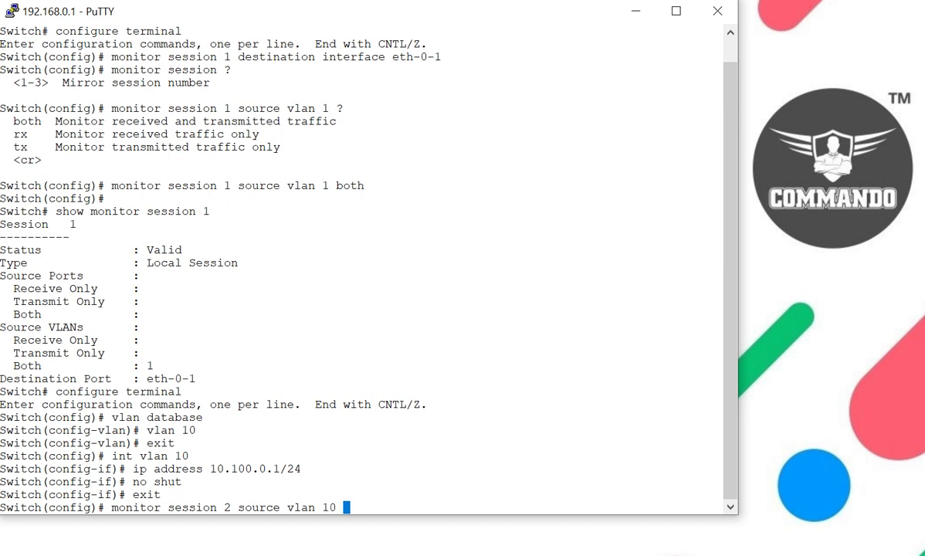
{"action": "type", "text": "rx"}
{"action": "key", "text": "Return"}
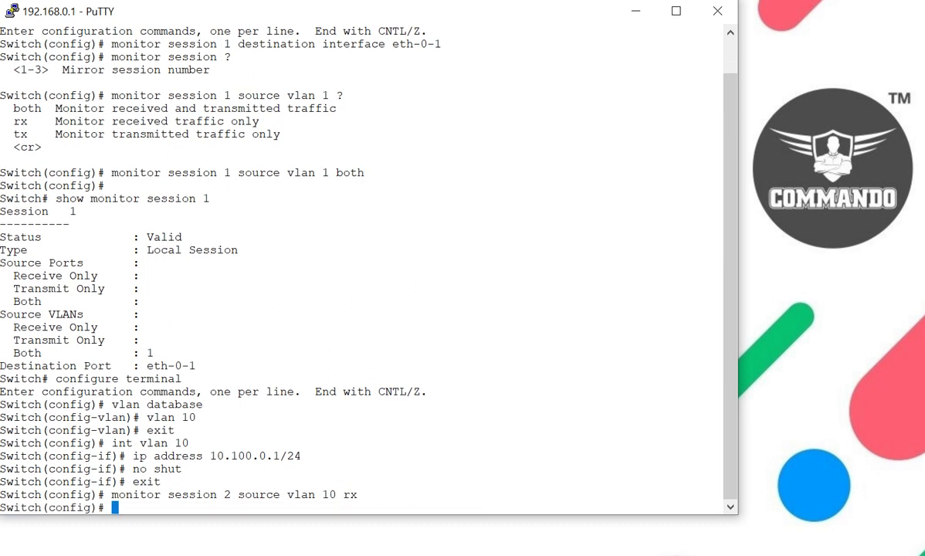
Leave configuration mode and show monitor session 2, which reports Invalid.
{"action": "key", "text": "ctrl+z"}
{"action": "type", "text": "show "}
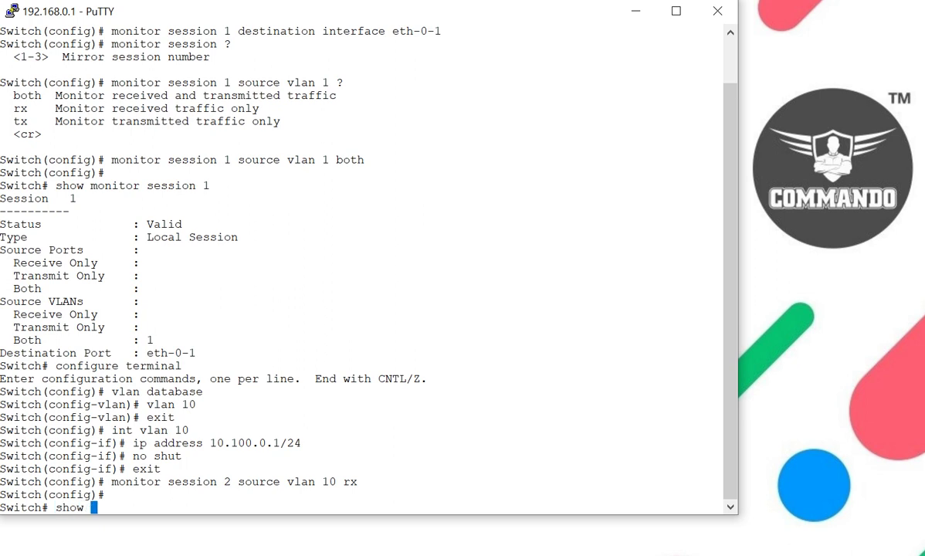
{"action": "type", "text": "monitor "}
{"action": "type", "text": "session 2"}
{"action": "key", "text": "Return"}
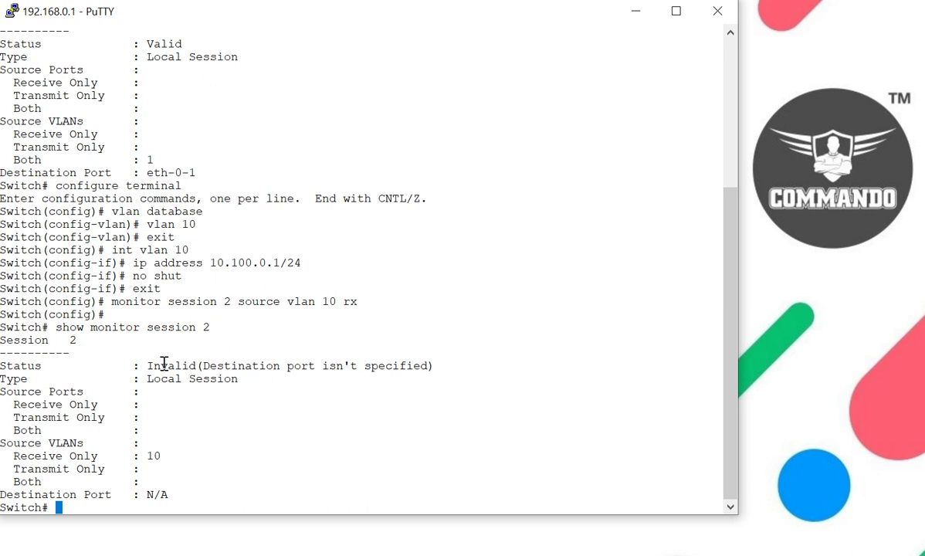
Highlight the Invalid status, then enter configuration for interface eth-0-2.
{"action": "left_click_drag", "start_coordinate": [147, 365], "coordinate": [442, 368]}
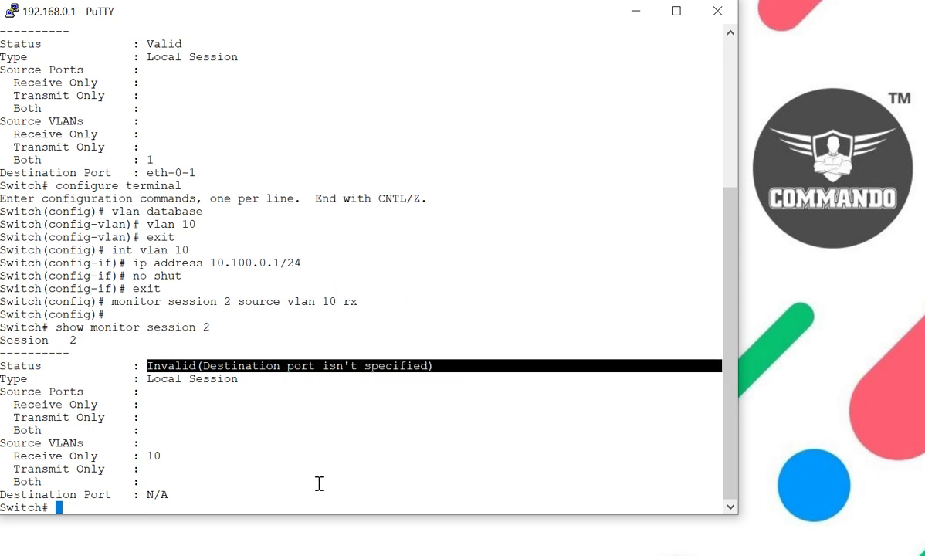
{"action": "left_click", "coordinate": [298, 456]}
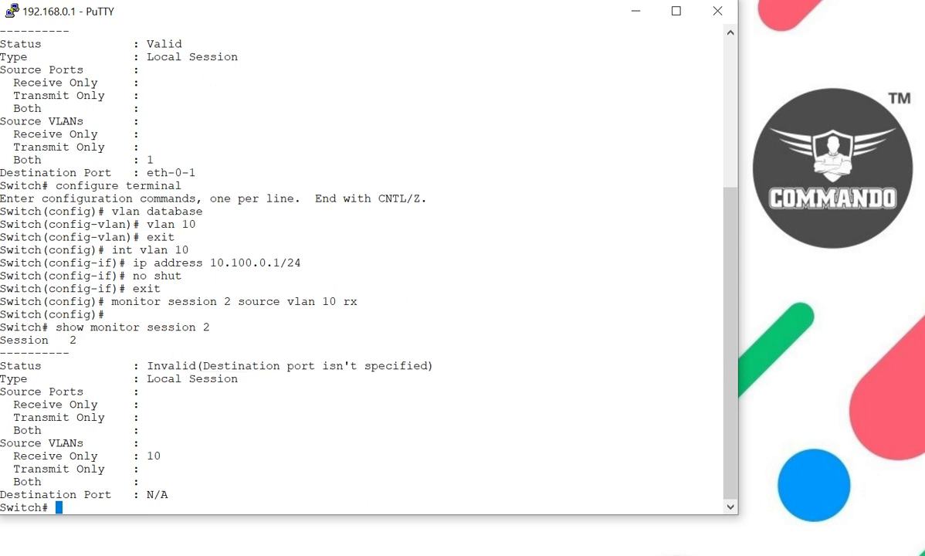
{"action": "type", "text": "configure terminal"}
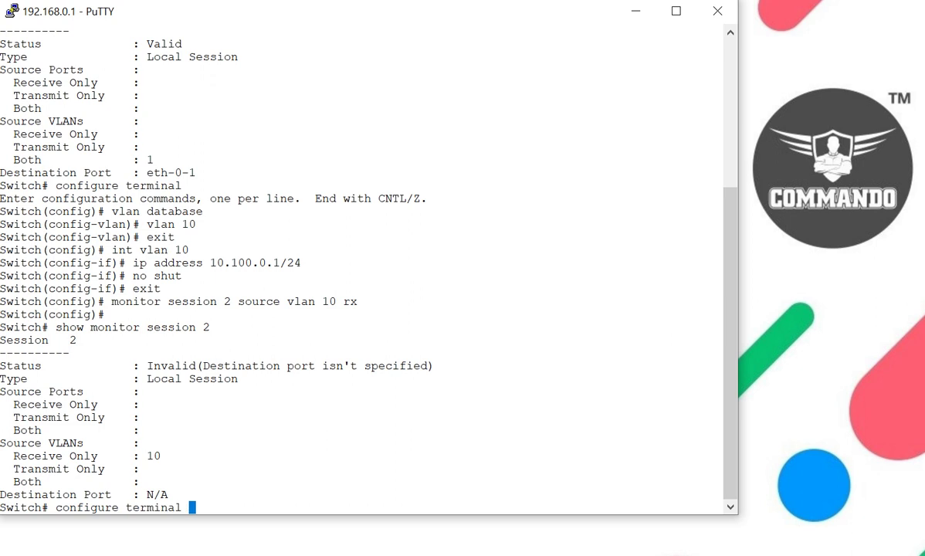
{"action": "key", "text": "Return"}
{"action": "type", "text": "int eth-0-2"}
{"action": "key", "text": "Return"}
Abandon the partial monitor command and leave the eth-0-2 interface configuration.
{"action": "type", "text": "mo"}
{"action": "key", "text": "Tab"}
{"action": "type", "text": "ni"}
{"action": "key", "text": "Tab"}
{"action": "key", "text": "BackSpace"}
{"action": "key", "text": "BackSpace"}
{"action": "key", "text": "BackSpace"}
{"action": "key", "text": "BackSpace"}
{"action": "type", "text": "exit"}
{"action": "key", "text": "Return"}
Set eth-0-2 as monitor session 2's destination, correcting the eth-02 typo.
{"action": "type", "text": "mp"}
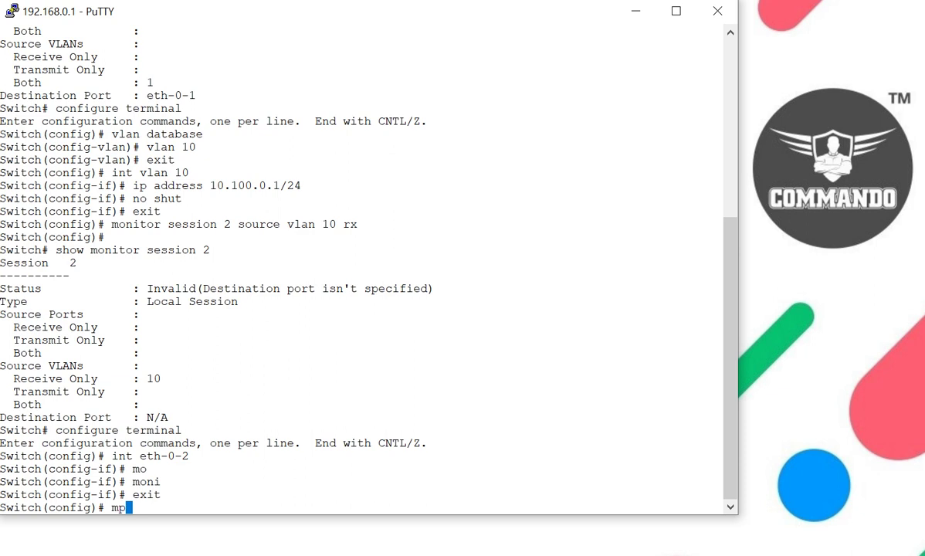
{"action": "key", "text": "BackSpace"}
{"action": "key", "text": "BackSpace"}
{"action": "type", "text": "monitors"}
{"action": "key", "text": "BackSpace"}
{"action": "type", "text": "session 2 destination "}
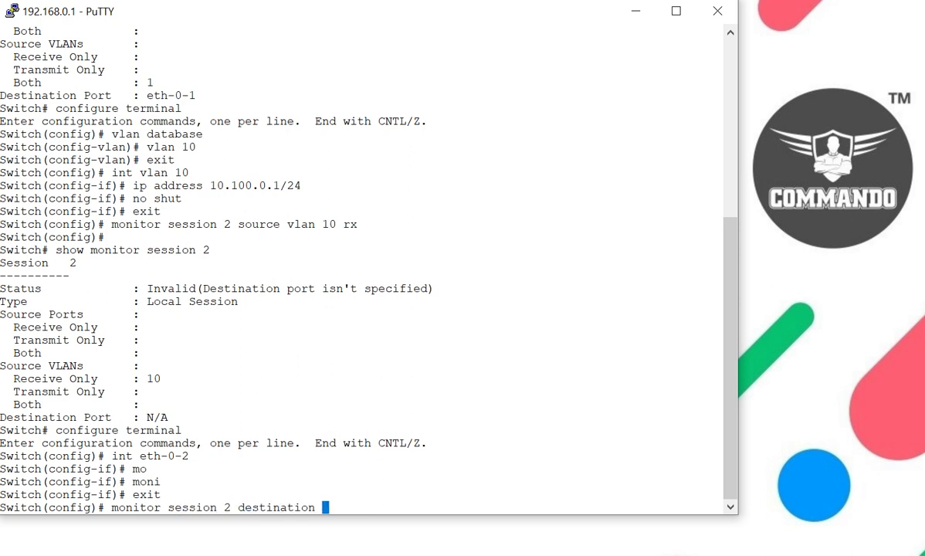
{"action": "type", "text": "int eth-02"}
{"action": "key", "text": "Return"}
{"action": "key", "text": "Up"}
{"action": "key", "text": "BackSpace"}
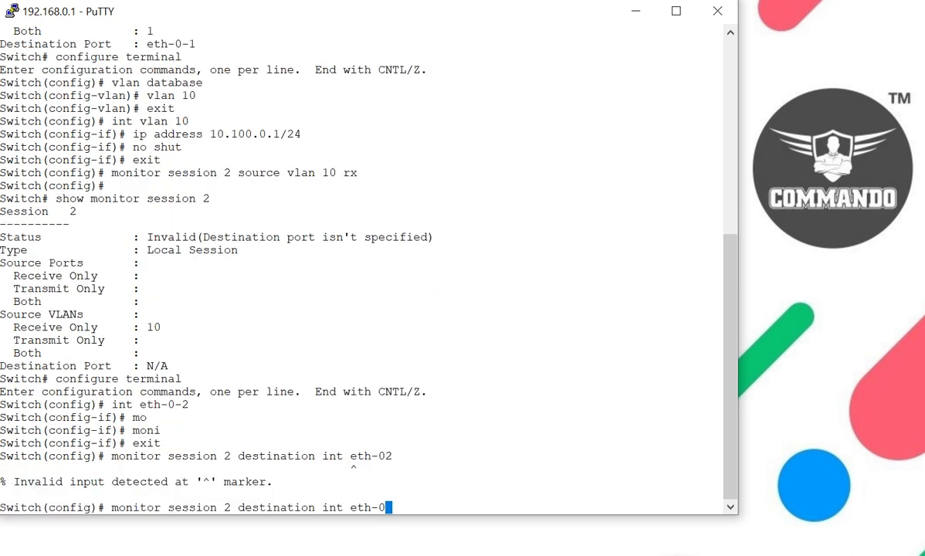
{"action": "type", "text": "-2"}
{"action": "key", "text": "Return"}
Exit configuration mode and redisplay monitor session 2, now Valid.
{"action": "key", "text": "ctrl+z"}
{"action": "key", "text": "Up"}
{"action": "key", "text": "Up"}
{"action": "key", "text": "Up"}
{"action": "key", "text": "Up"}
{"action": "key", "text": "Up"}
{"action": "key", "text": "Up"}
{"action": "key", "text": "Up"}
{"action": "key", "text": "Up"}
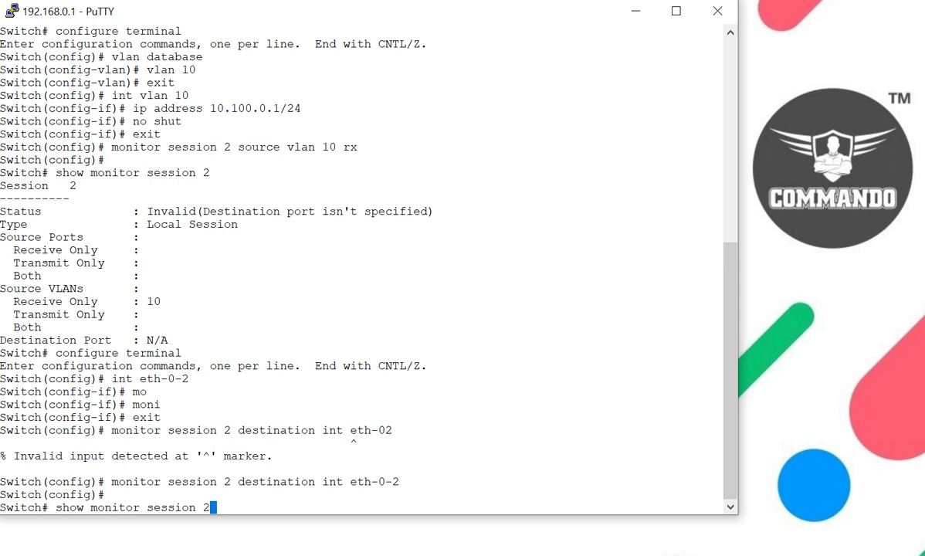
{"action": "key", "text": "Return"}
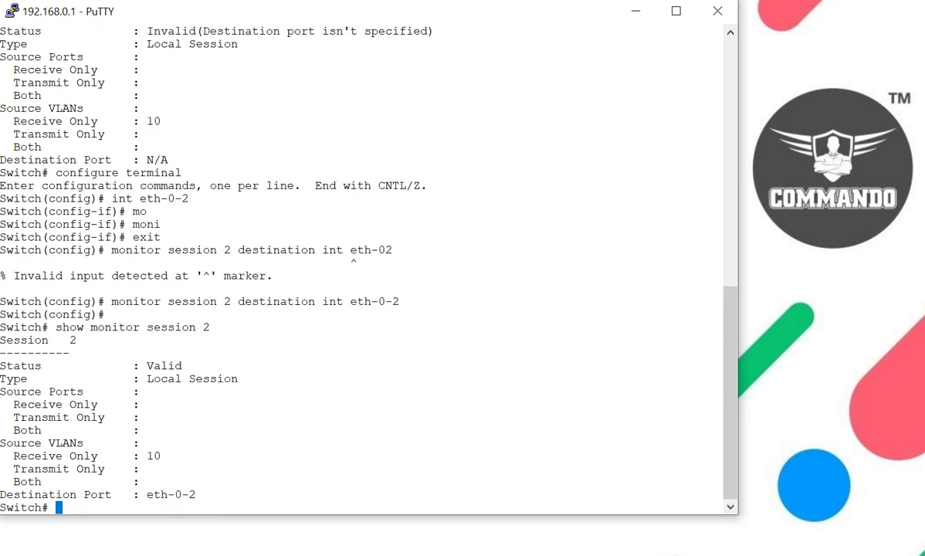
Set eth-0-3 as monitor session 1's destination port.
{"action": "left_click_drag", "start_coordinate": [199, 495], "coordinate": [43, 507]}
{"action": "left_click", "coordinate": [142, 510]}
{"action": "type", "text": "configure terminal"}
{"action": "key", "text": "Return"}
{"action": "type", "text": "moni"}
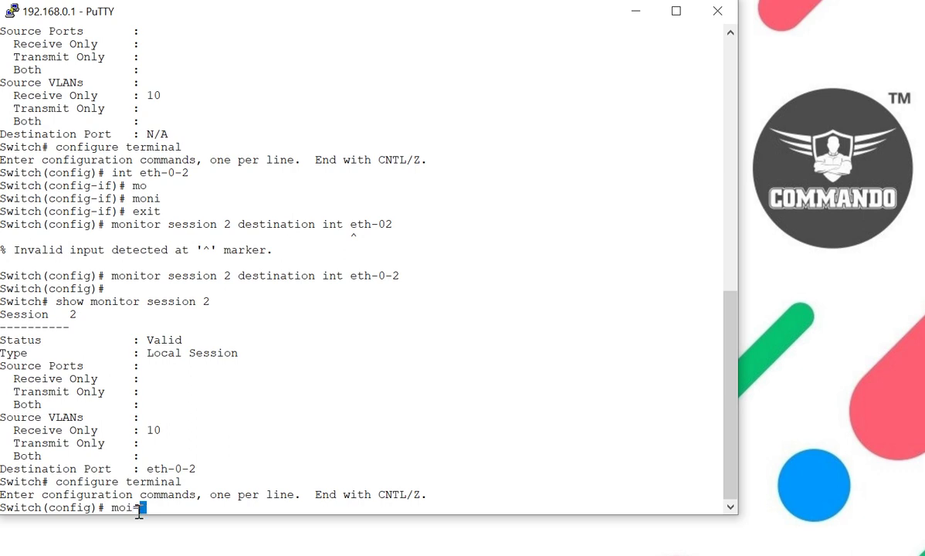
{"action": "type", "text": "tor session "}
{"action": "type", "text": "1 destination in"}
{"action": "key", "text": "Tab"}
{"action": "type", "text": "eth-0-3"}
{"action": "key", "text": "Return"}
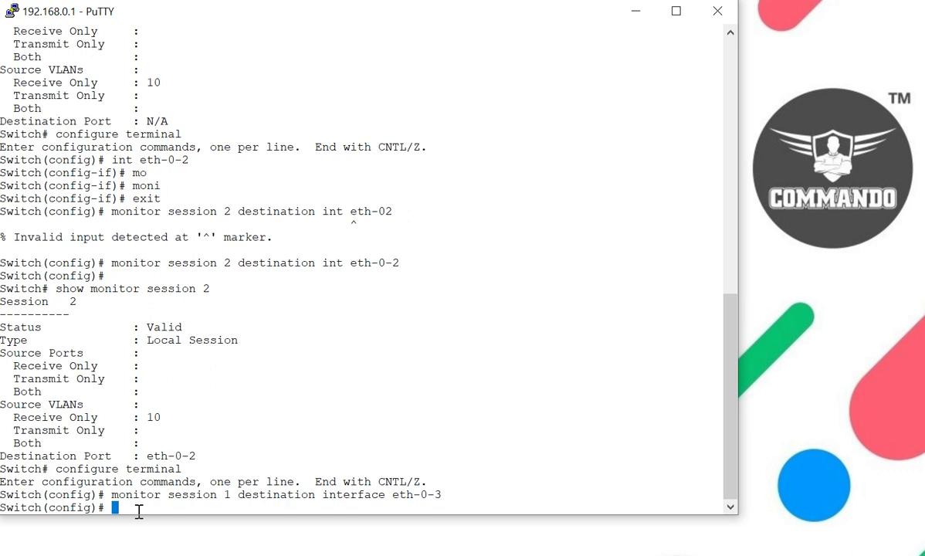
Make CPU traffic in both directions the source of monitor session 1.
{"action": "key", "text": "Up"}
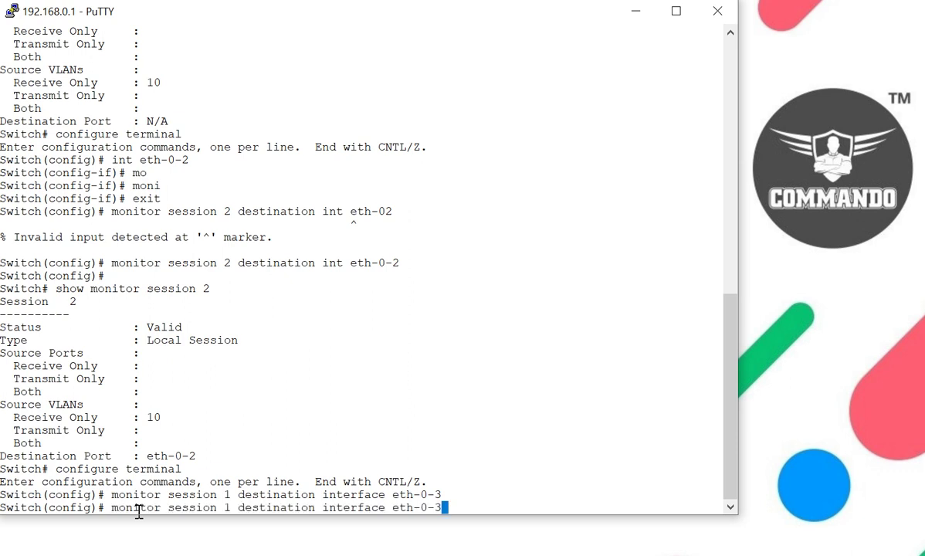
{"action": "key", "text": "BackSpace"}
{"action": "key", "text": "BackSpace"}
{"action": "key", "text": "BackSpace"}
{"action": "key", "text": "BackSpace"}
{"action": "key", "text": "BackSpace"}
{"action": "key", "text": "BackSpace"}
{"action": "key", "text": "BackSpace"}
{"action": "key", "text": "BackSpace"}
{"action": "key", "text": "BackSpace"}
{"action": "key", "text": "BackSpace"}
{"action": "key", "text": "BackSpace"}
{"action": "type", "text": "source "}
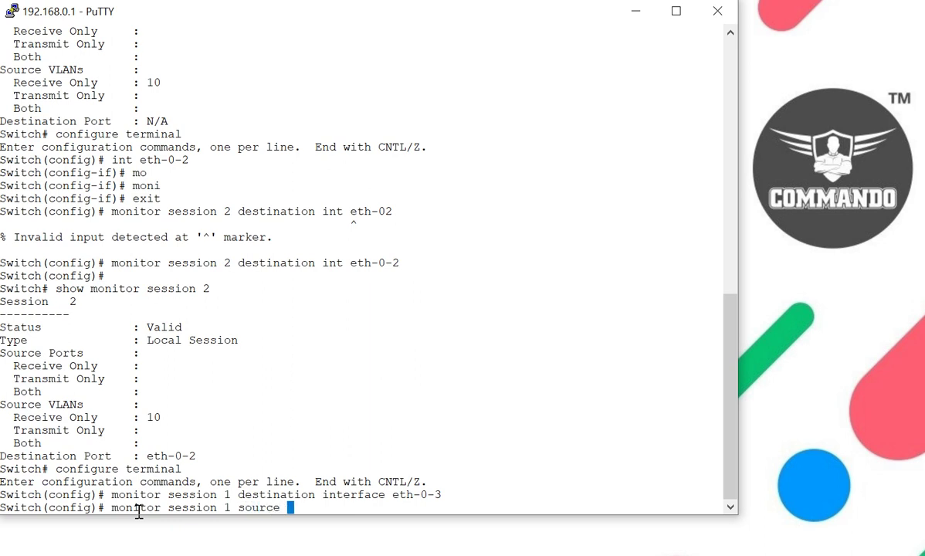
{"action": "type", "text": "cpu "}
{"action": "type", "text": "both"}
{"action": "key", "text": "Return"}
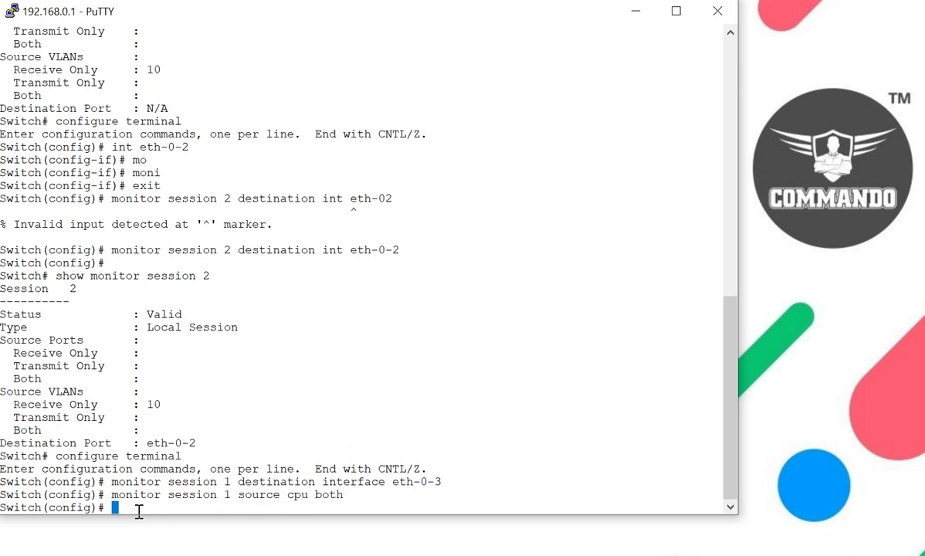
Exit configuration mode and show monitor session 1 as a Valid CPU session.
{"action": "key", "text": "ctrl+z"}
{"action": "key", "text": "Up"}
{"action": "key", "text": "Up"}
{"action": "key", "text": "Up"}
{"action": "key", "text": "Up"}
{"action": "key", "text": "BackSpace"}
{"action": "type", "text": "1"}
{"action": "key", "text": "Return"}
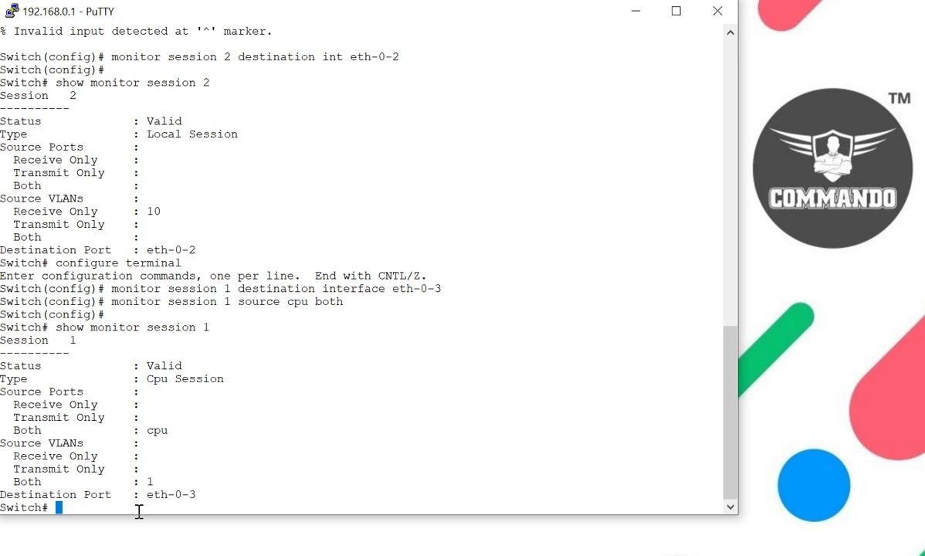
Enter global configuration mode using tab completion of configure terminal.
{"action": "type", "text": "mo"}
{"action": "key", "text": "BackSpace"}
{"action": "key", "text": "BackSpace"}
{"action": "type", "text": "co"}
{"action": "key", "text": "Tab"}
{"action": "type", "text": "n"}
{"action": "key", "text": "Tab"}
{"action": "type", "text": "t"}
{"action": "key", "text": "Tab"}
{"action": "key", "text": "Return"}
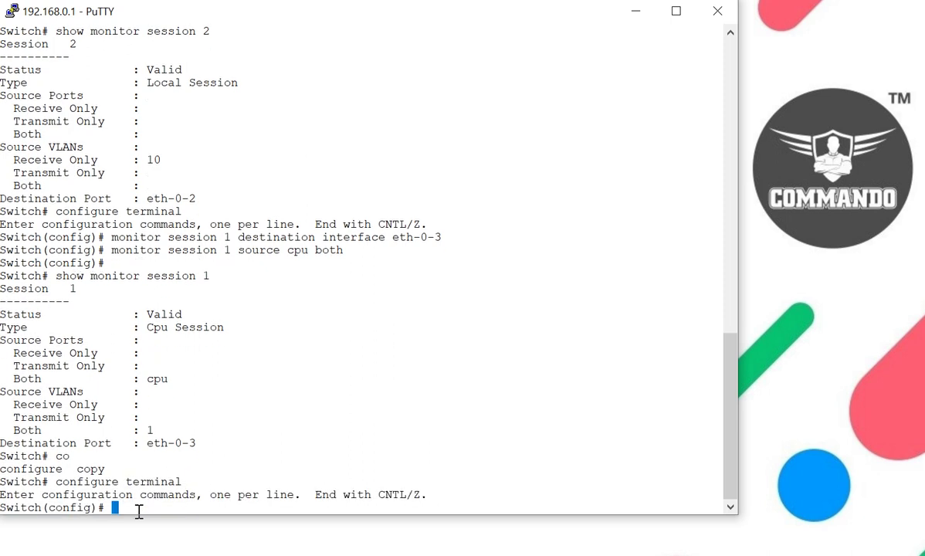
Try pointing monitor session 1 at destination group 1, which is refused.
{"action": "type", "text": "moni"}
{"action": "key", "text": "Tab"}
{"action": "type", "text": "se"}
{"action": "key", "text": "Tab"}
{"action": "type", "text": "1 de"}
{"action": "key", "text": "Tab"}
{"action": "type", "text": "g"}
{"action": "key", "text": "Tab"}
{"action": "type", "text": "1"}
{"action": "key", "text": "Return"}
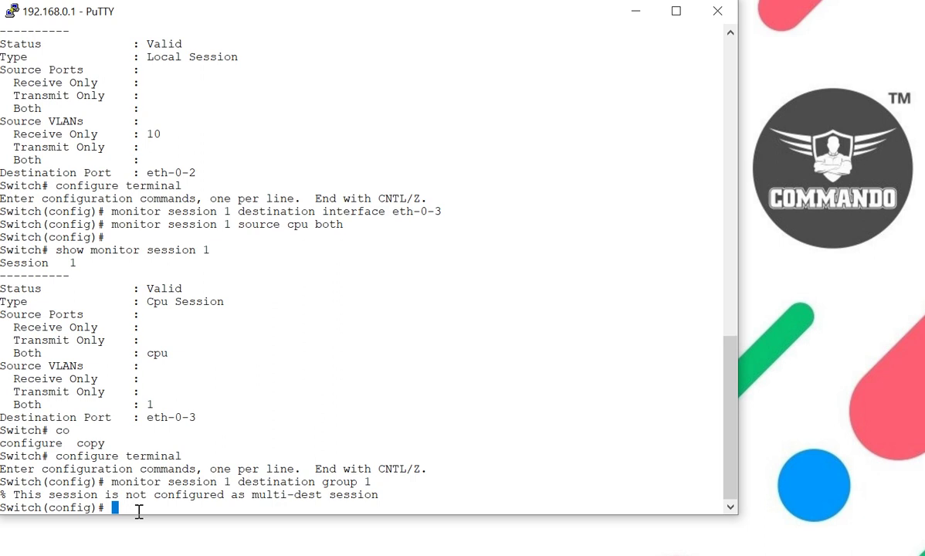
Retry with destination group 3, also refused as session 1 isn't multi-destination.
{"action": "key", "text": "Up"}
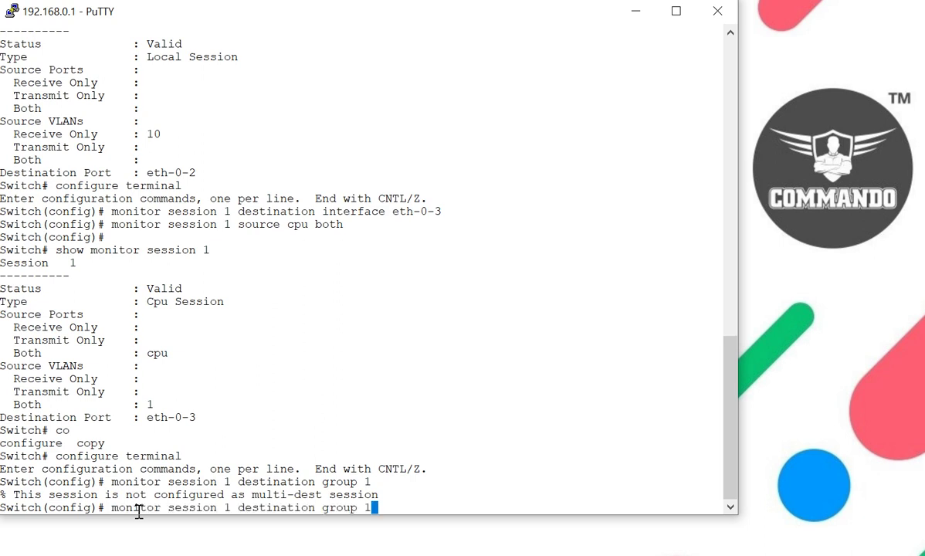
{"action": "key", "text": "BackSpace"}
{"action": "type", "text": "3"}
{"action": "key", "text": "Return"}
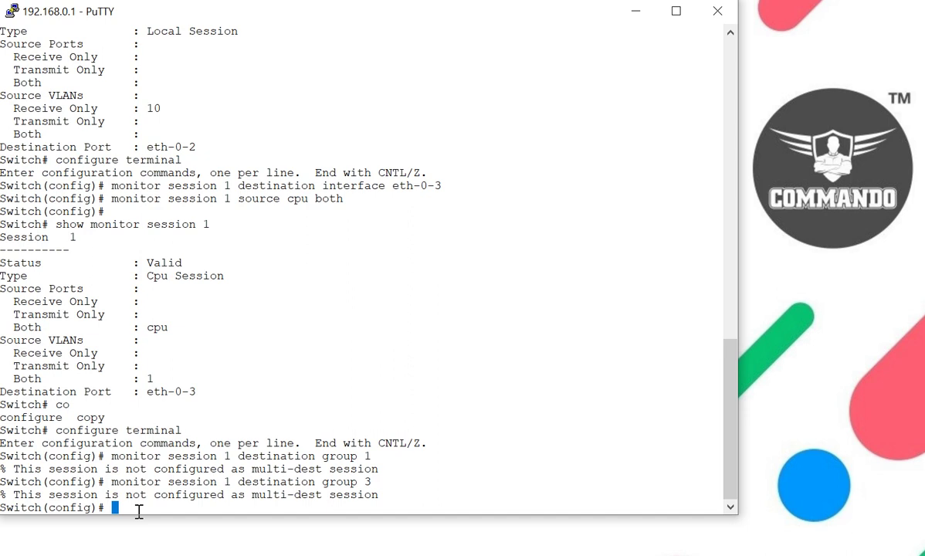
Make interface eth-0-4 a trunk port.
{"action": "type", "text": "int"}
{"action": "key", "text": "Tab"}
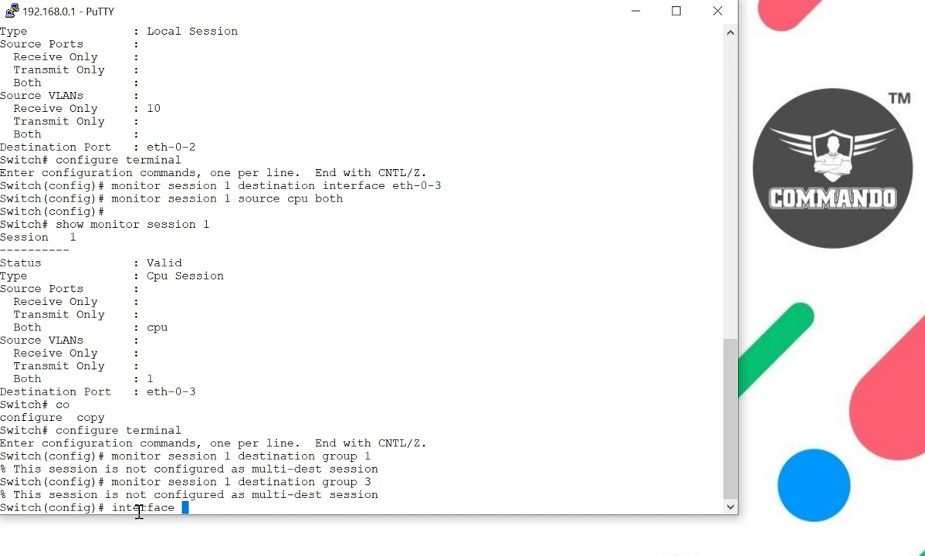
{"action": "type", "text": "eth-0-4"}
{"action": "key", "text": "Return"}
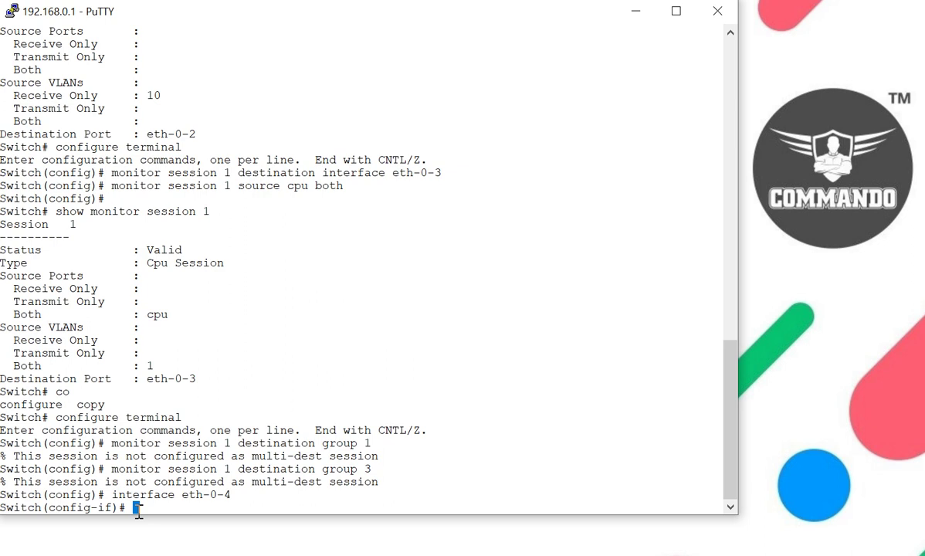
{"action": "type", "text": "switchport "}
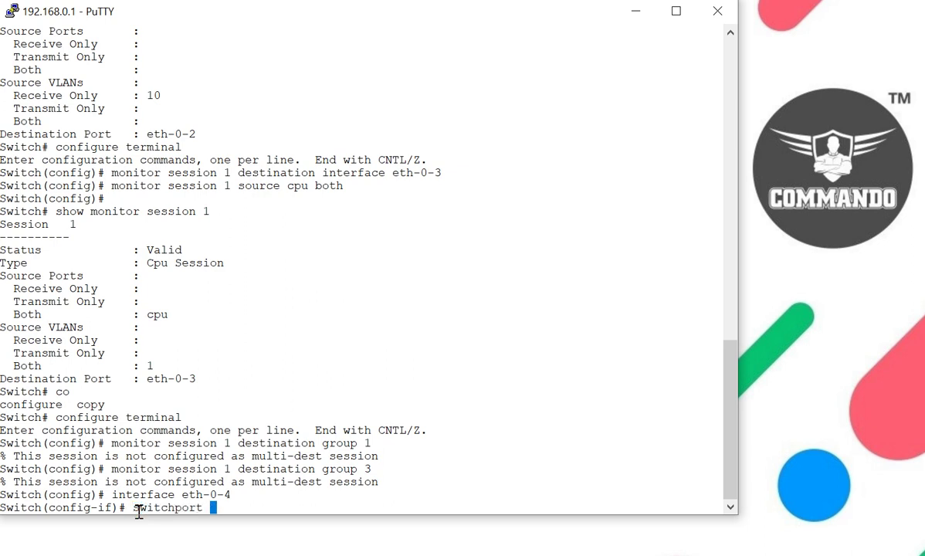
{"action": "type", "text": "mode trunk"}
{"action": "key", "text": "Return"}
Try allowing VLAN 15 on the eth-0-4 trunk, which fails, then exit the interface.
{"action": "type", "text": "switchport trunk allowed vlan add 15"}
{"action": "key", "text": "Return"}
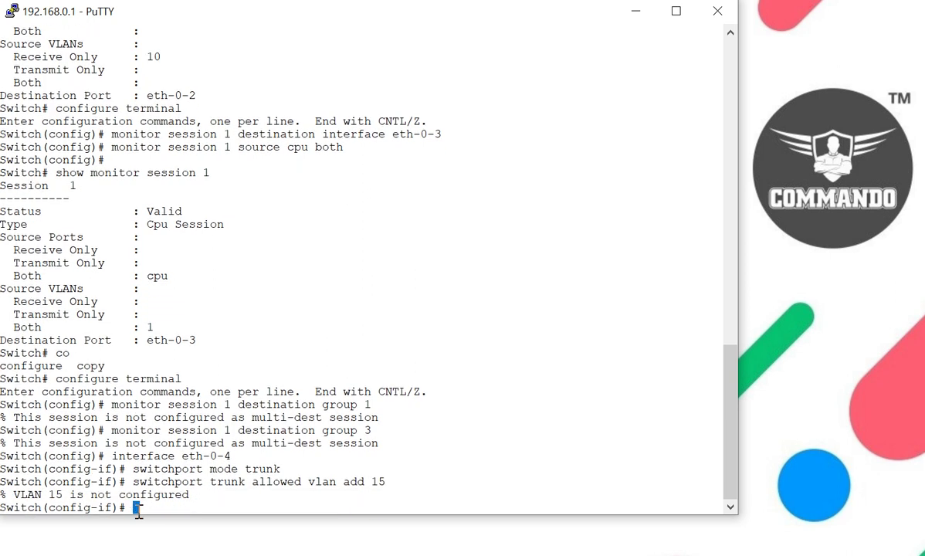
{"action": "type", "text": "exit"}
{"action": "key", "text": "Return"}
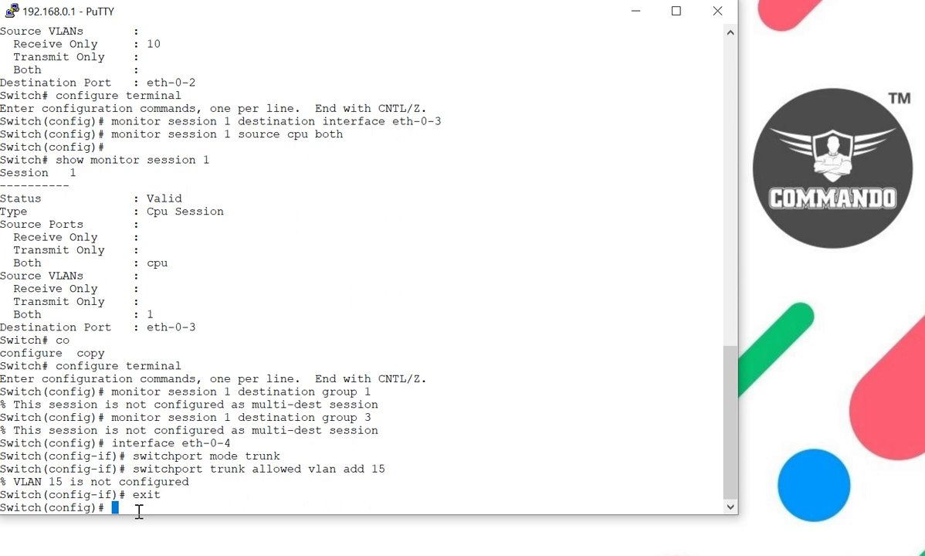
Create VLAN 15 in the VLAN database.
{"action": "type", "text": "vlan da"}
{"action": "key", "text": "Tab"}
{"action": "key", "text": "Return"}
{"action": "type", "text": "vlan 15"}
{"action": "key", "text": "Return"}
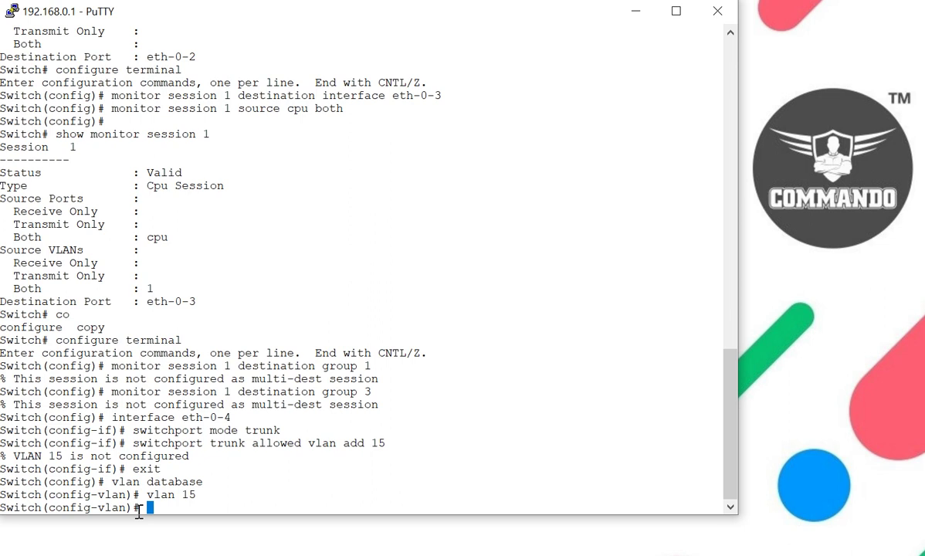
{"action": "type", "text": "exit"}
{"action": "key", "text": "Return"}
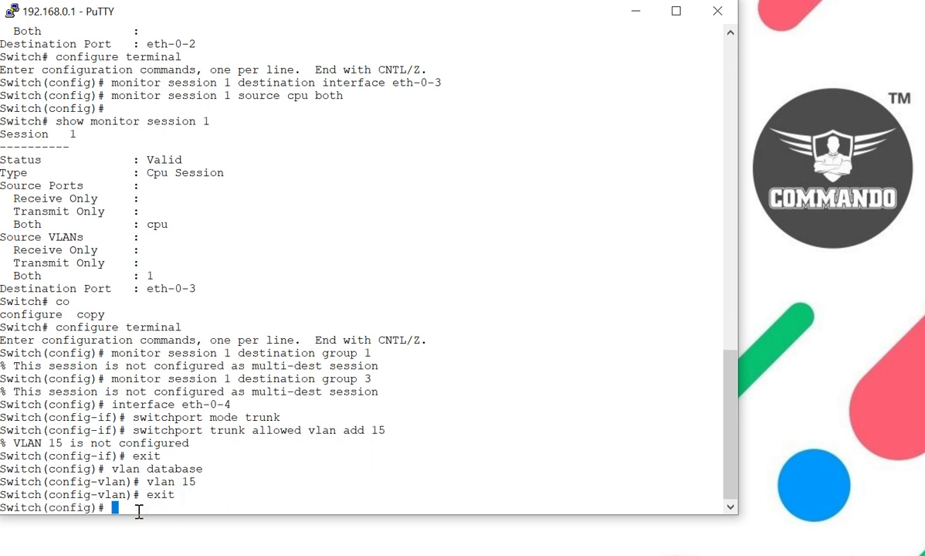
Assign 192.168.100.100/24 to the VLAN 15 interface and enable it.
{"action": "type", "text": "int vlan 15"}
{"action": "key", "text": "Return"}
{"action": "type", "text": "ip address  "}
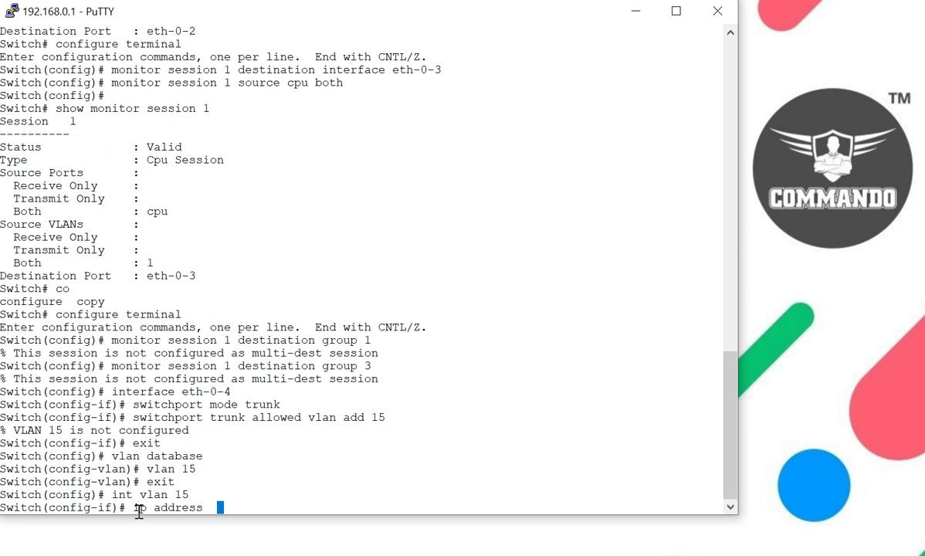
{"action": "type", "text": "192.168.100.100"}
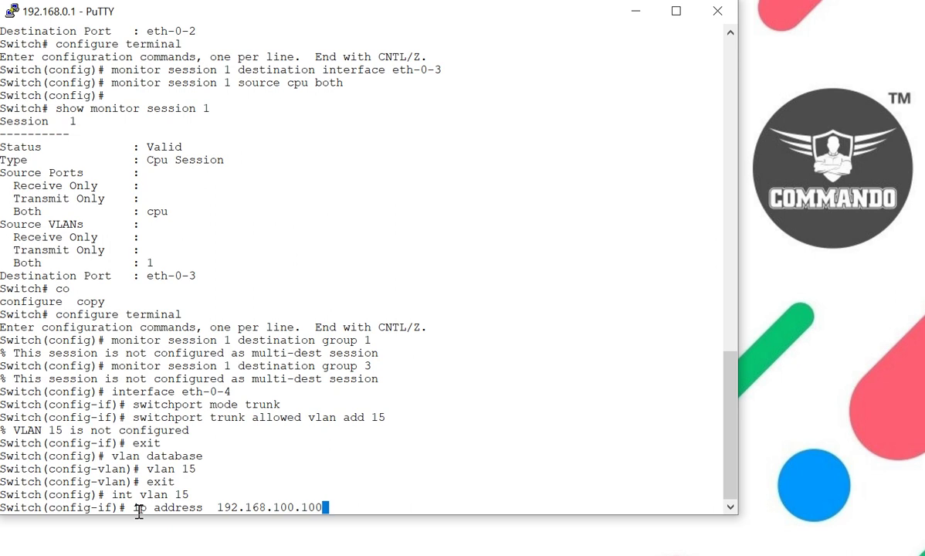
{"action": "type", "text": "/24"}
{"action": "key", "text": "Return"}
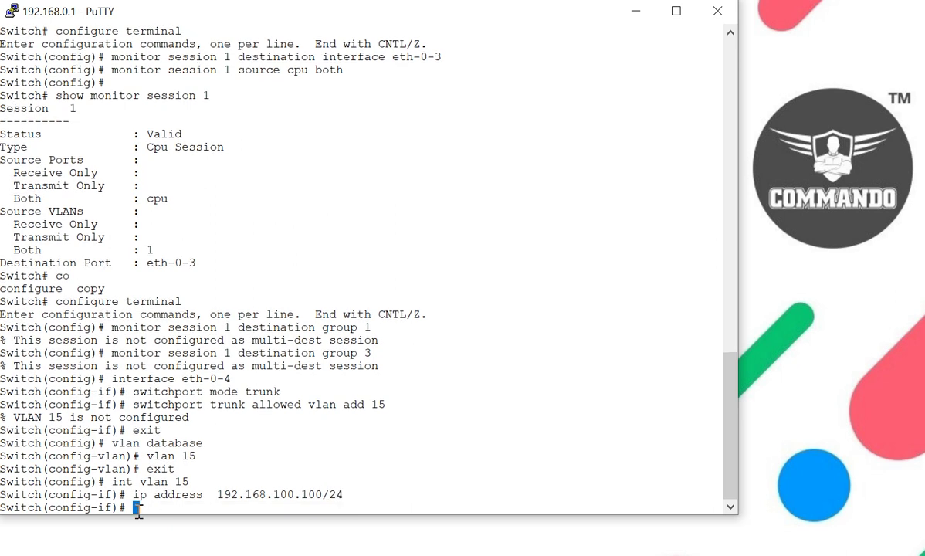
{"action": "type", "text": "no sh"}
{"action": "key", "text": "Return"}
{"action": "type", "text": "exit"}
{"action": "key", "text": "Return"}
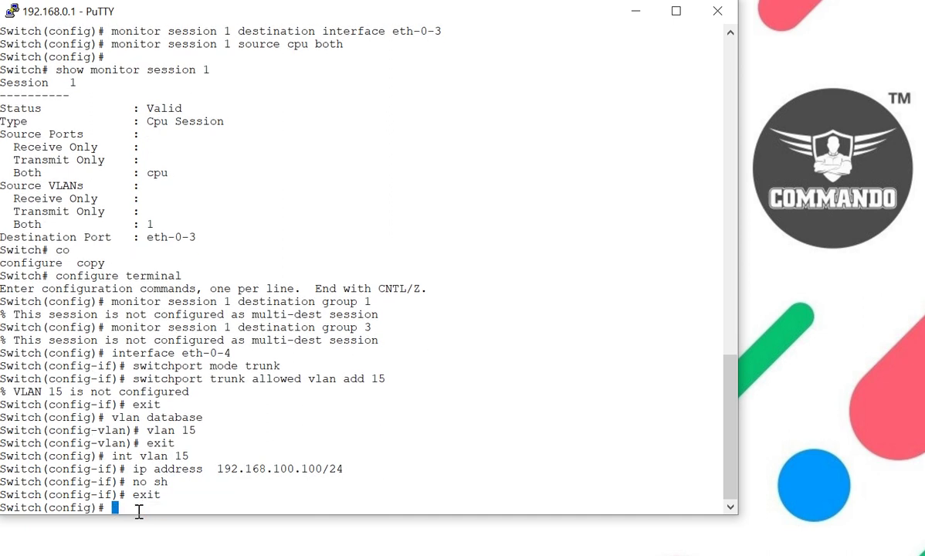
{"action": "key", "text": "Up"}
{"action": "key", "text": "Up"}
{"action": "key", "text": "Up"}
{"action": "key", "text": "Up"}
{"action": "key", "text": "Up"}
{"action": "key", "text": "Up"}
{"action": "key", "text": "Up"}
{"action": "key", "text": "Up"}
{"action": "key", "text": "Up"}
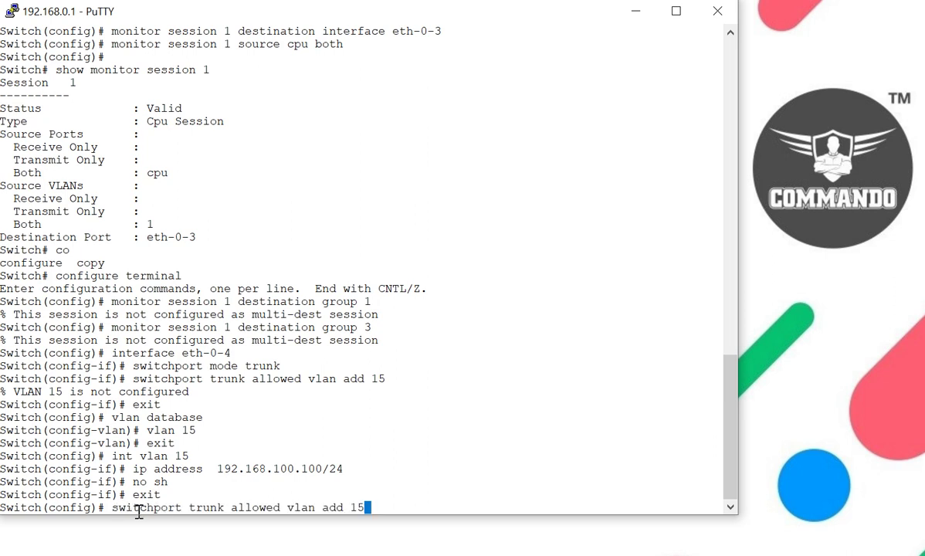
Allow VLAN 15 on the eth-0-4 trunk from its interface configuration, after the global attempt fails.
{"action": "key", "text": "Return"}
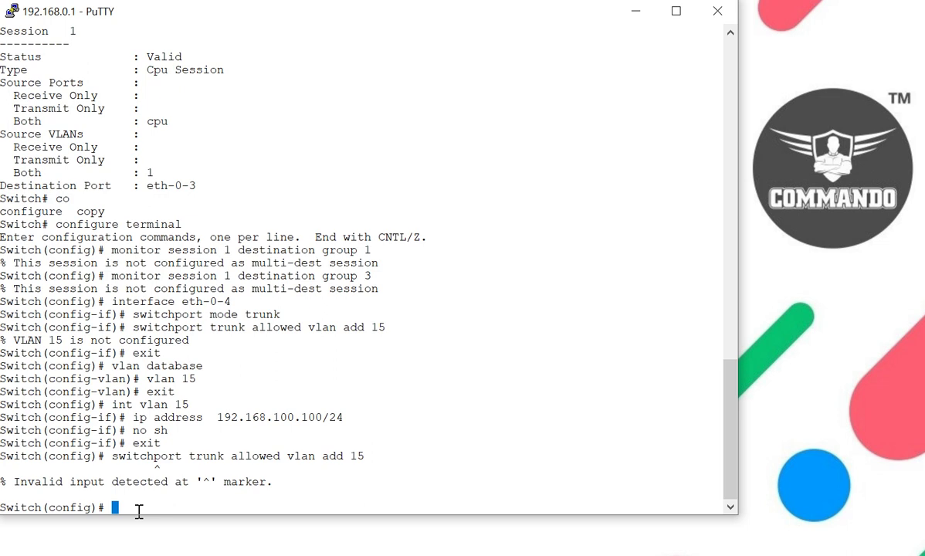
{"action": "type", "text": "int eth"}
{"action": "type", "text": "-0-4"}
{"action": "key", "text": "Return"}
{"action": "key", "text": "Up"}
{"action": "key", "text": "Up"}
{"action": "key", "text": "Down"}
{"action": "key", "text": "Up"}
{"action": "key", "text": "Return"}
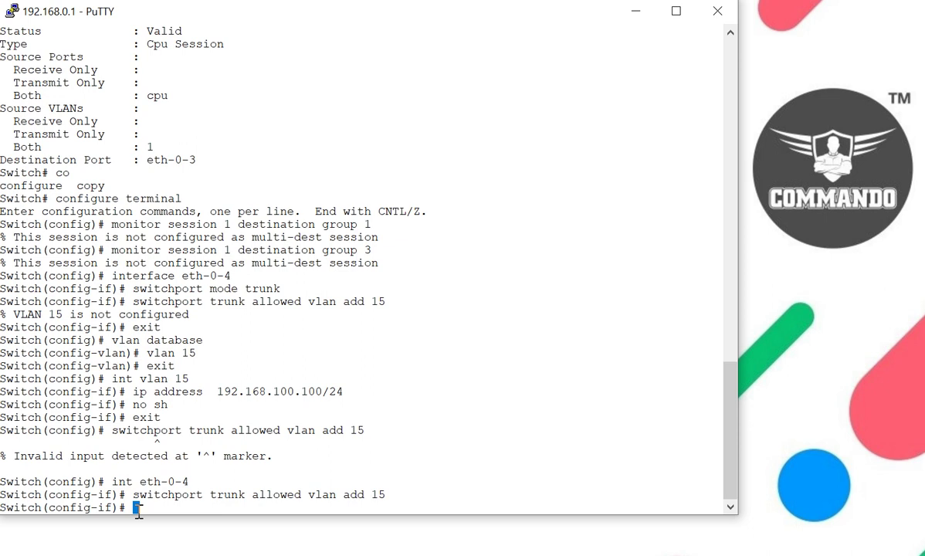
Leave interface configuration and enter a session 1 remote VLAN 15 destination via eth-0-2.
{"action": "type", "text": "exit"}
{"action": "key", "text": "Return"}
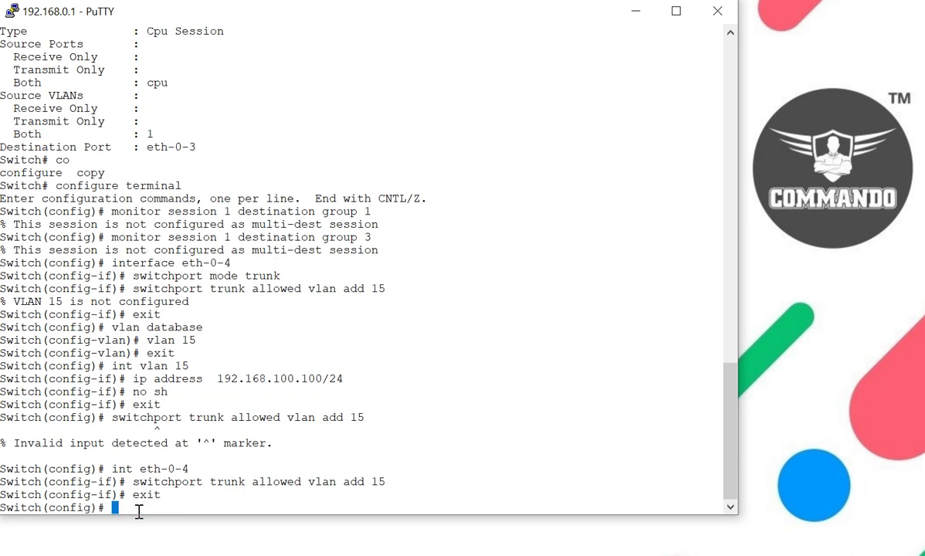
{"action": "type", "text": "monitor session "}
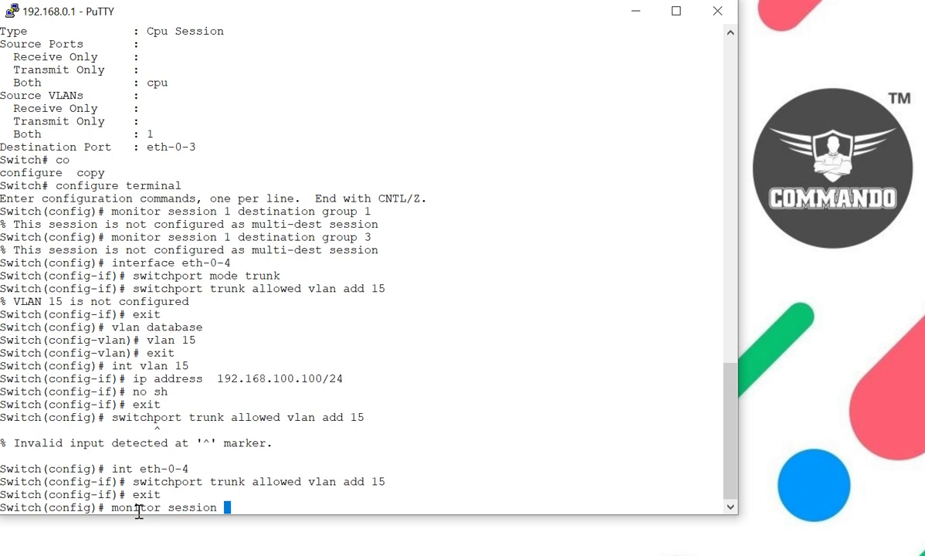
{"action": "type", "text": "1 destination "}
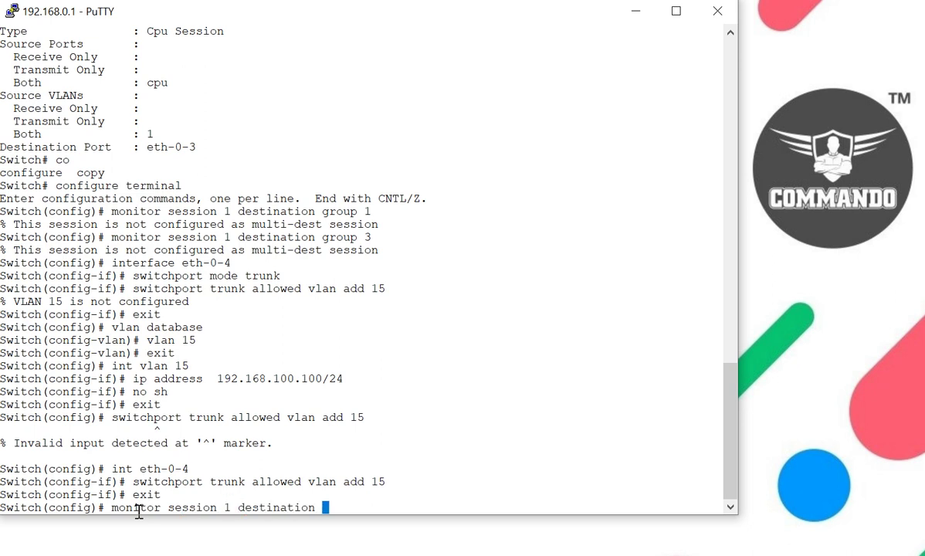
{"action": "type", "text": "remote "}
{"action": "type", "text": "vlan "}
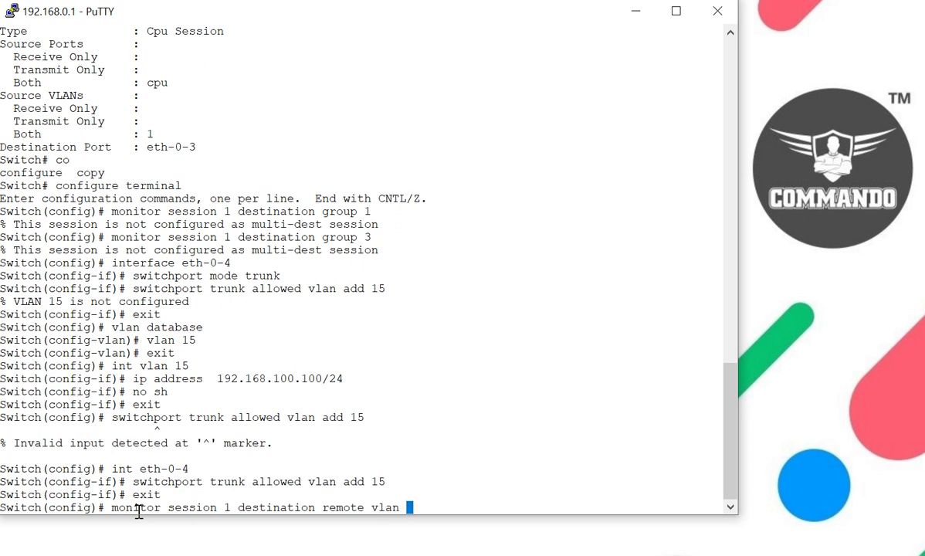
{"action": "type", "text": "15 int eth-0-2"}
Try session 1 remote VLAN 15 destinations via eth-0-2, then eth-0-5; both are refused.
{"action": "key", "text": "Return"}
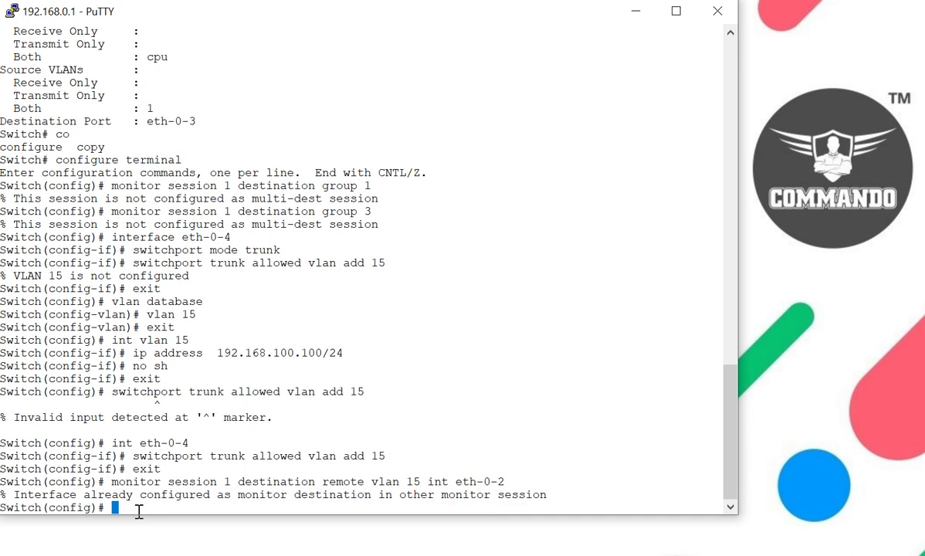
{"action": "key", "text": "Up"}
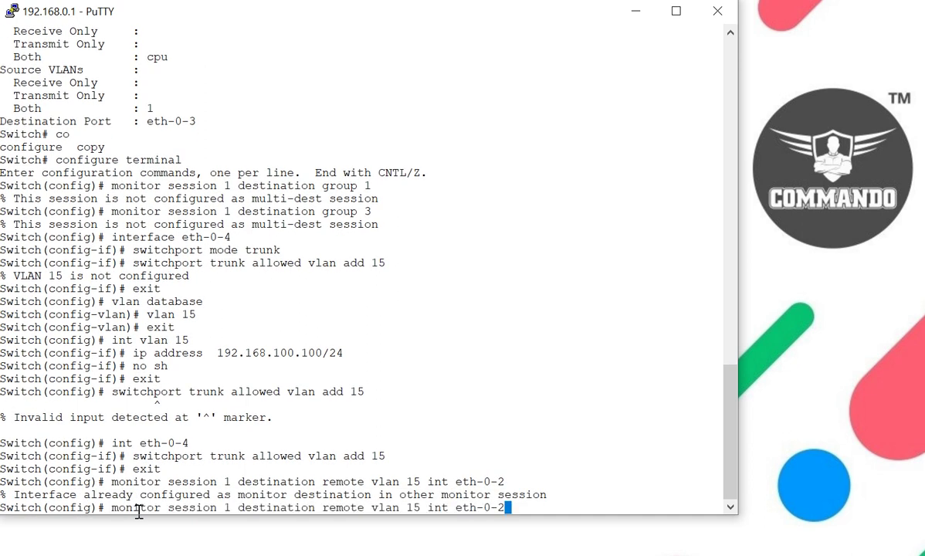
{"action": "key", "text": "BackSpace"}
{"action": "type", "text": "5"}
{"action": "key", "text": "Return"}
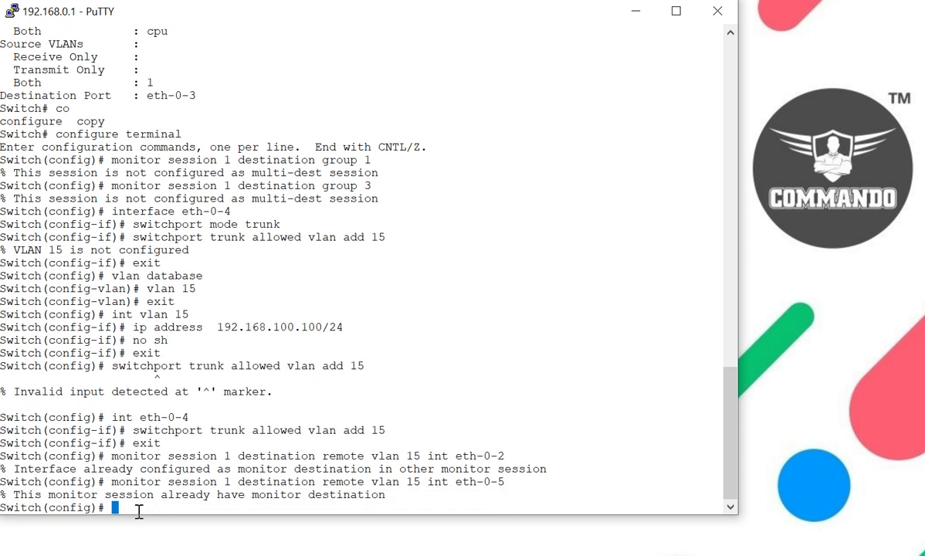